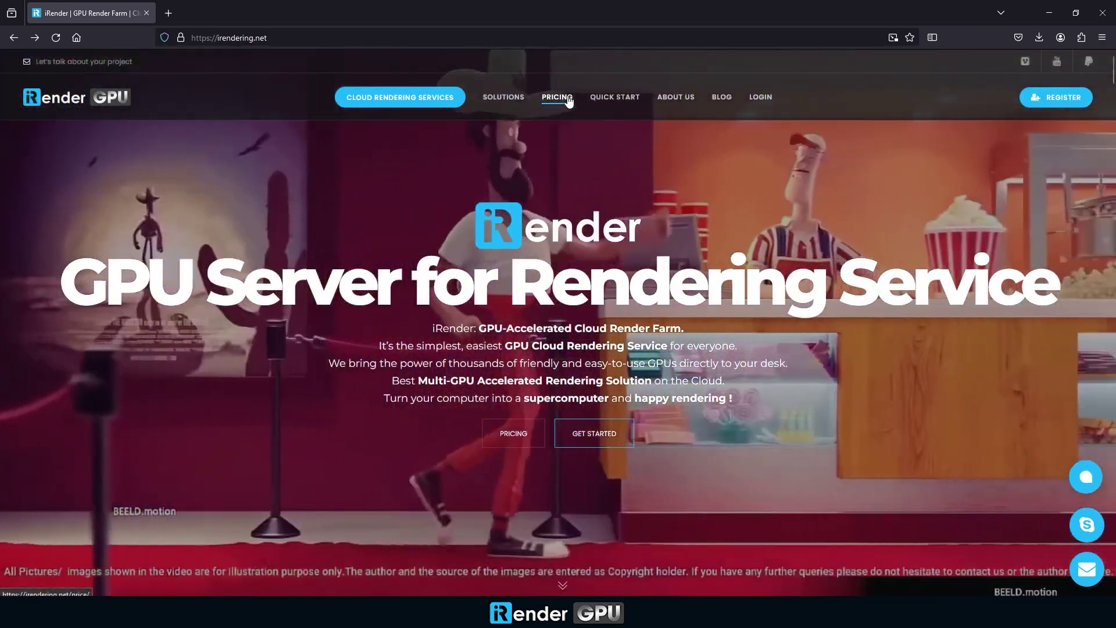
# Open the iRender pricing page and browse the GPU server cards, dismissing the live-chat popup
pyautogui.click(569, 100)
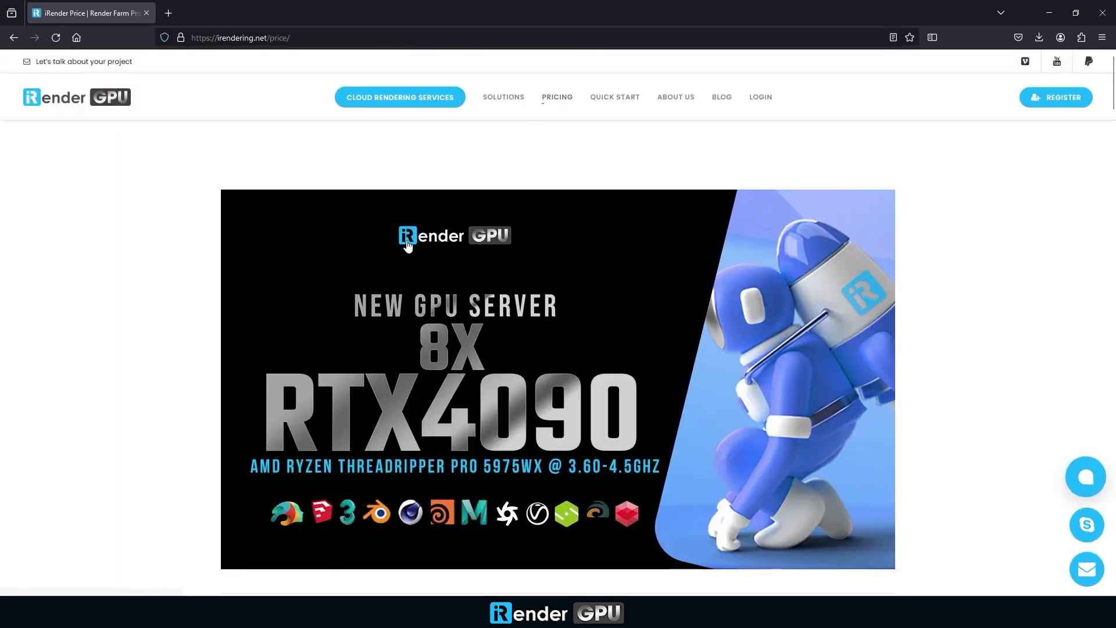
pyautogui.scroll(-6, 602, 382)
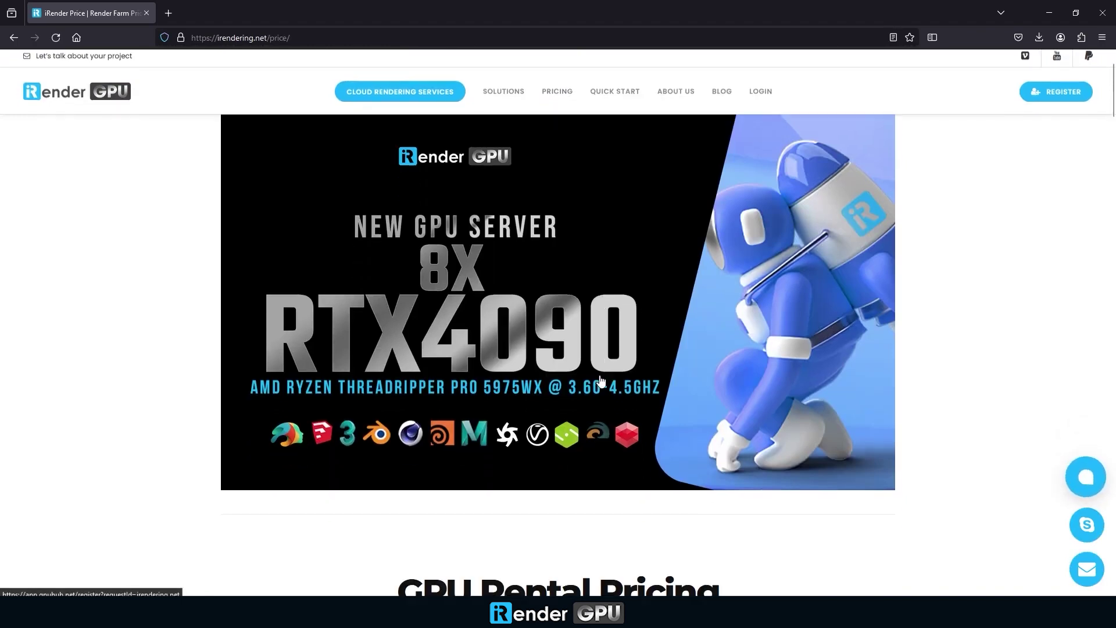
pyautogui.scroll(-6, 312, 373)
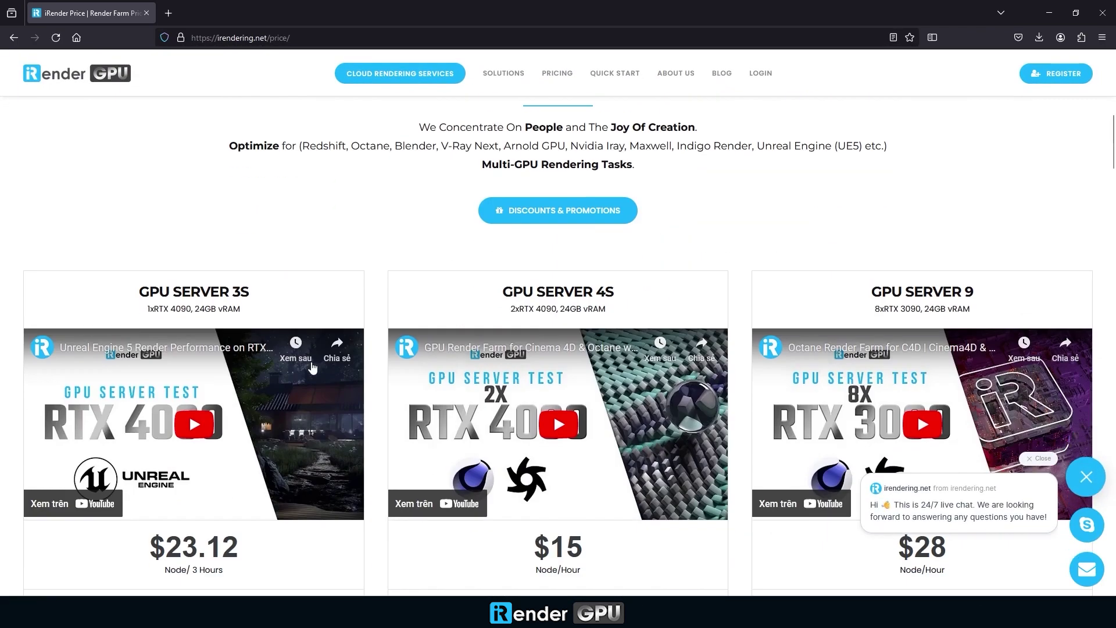
pyautogui.click(1087, 480)
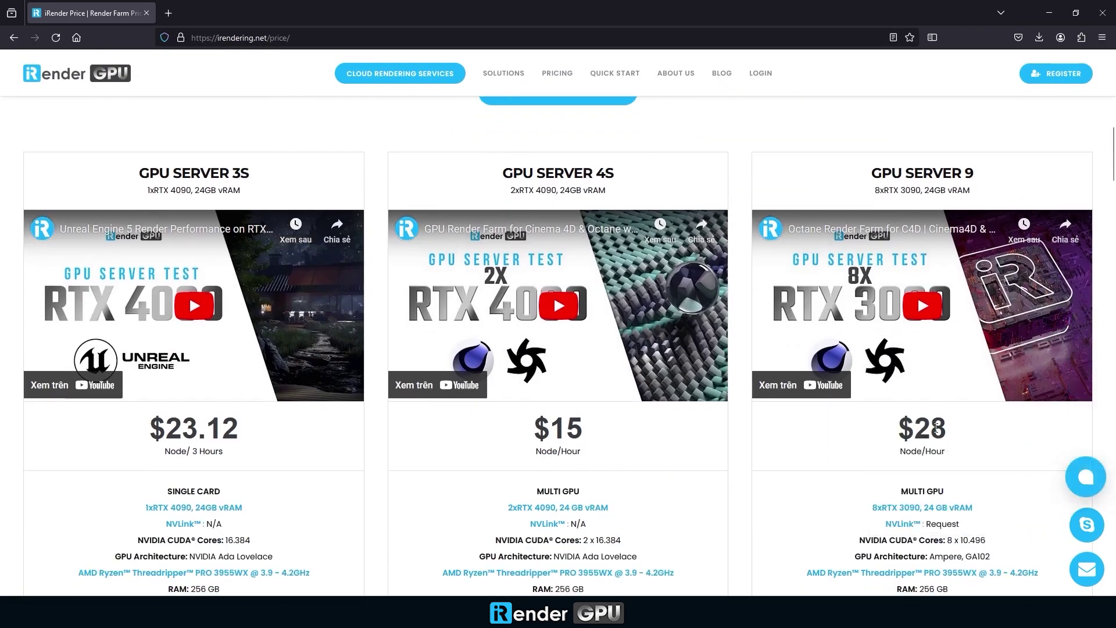
pyautogui.scroll(-2, 452, 419)
pyautogui.scroll(-8, 455, 419)
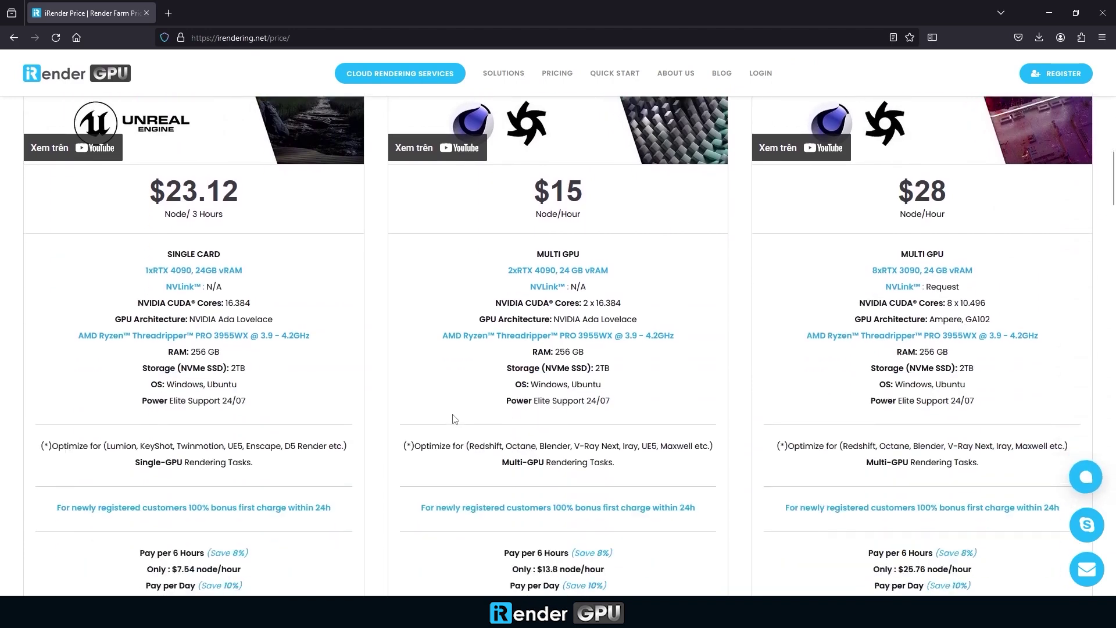
pyautogui.scroll(-7, 455, 414)
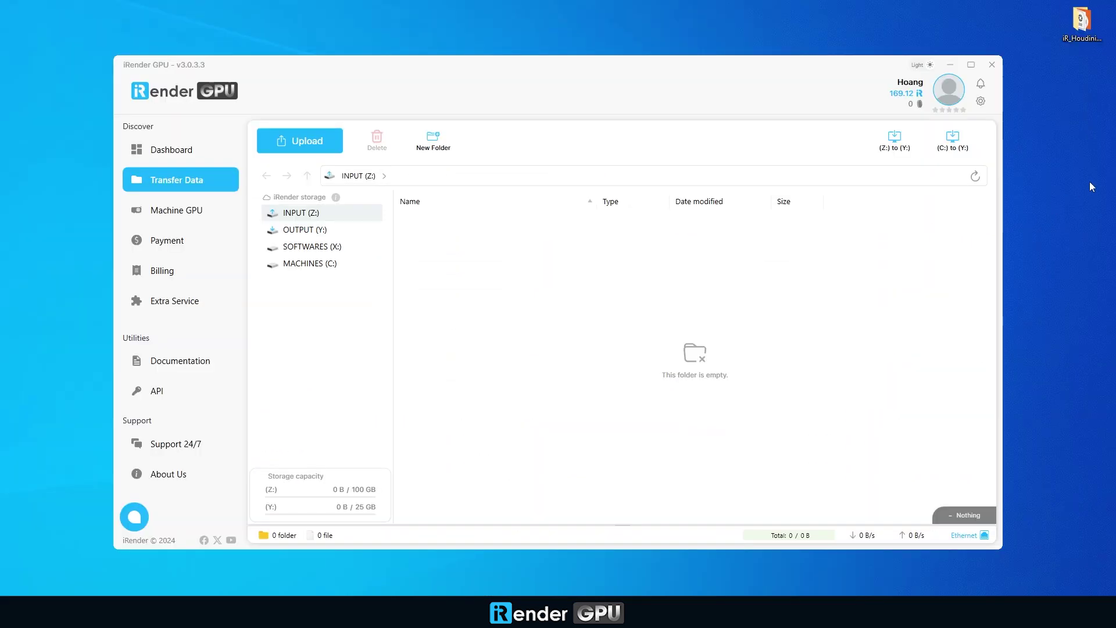
# Drag the iR_Houdini_Redshift folder from the desktop into the INPUT (Z:) file list
pyautogui.moveTo(1083, 26); pyautogui.dragTo(563, 266)
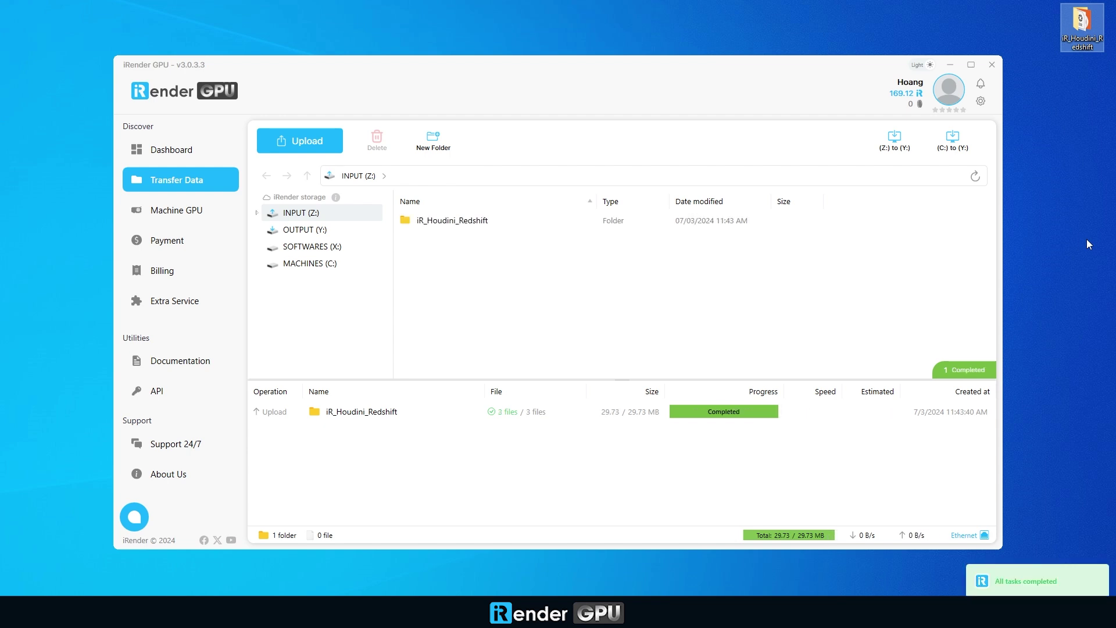
# Create an 8x RTX 4090 GPU Server 9S machine named Houdini+Redshift
pyautogui.click(174, 210)
pyautogui.click(295, 131)
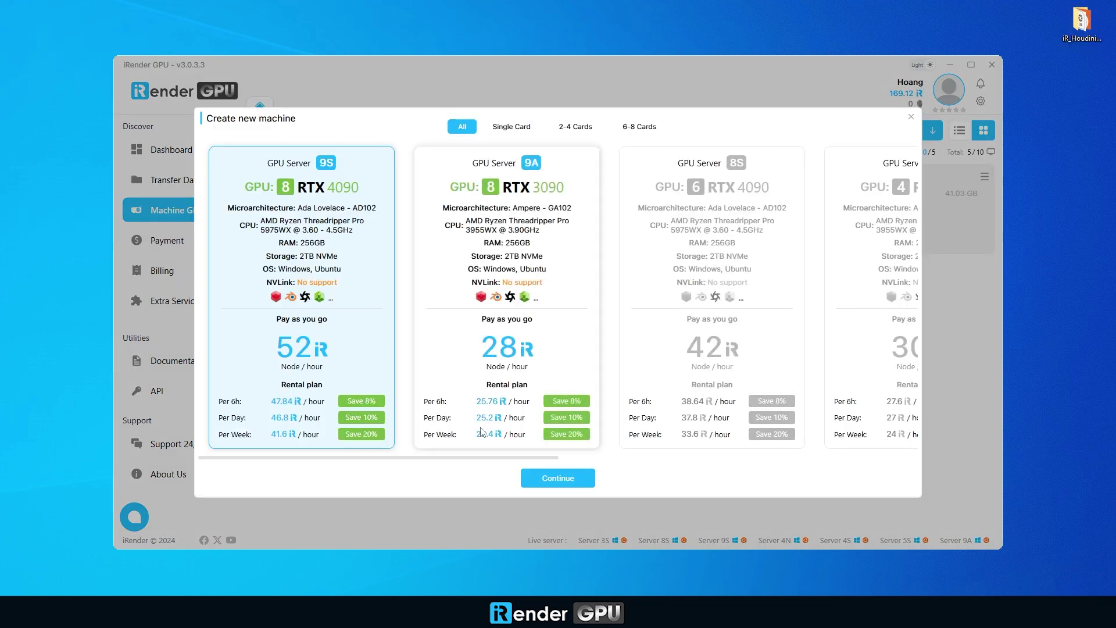
pyautogui.click(547, 480)
pyautogui.write('Houdini+')
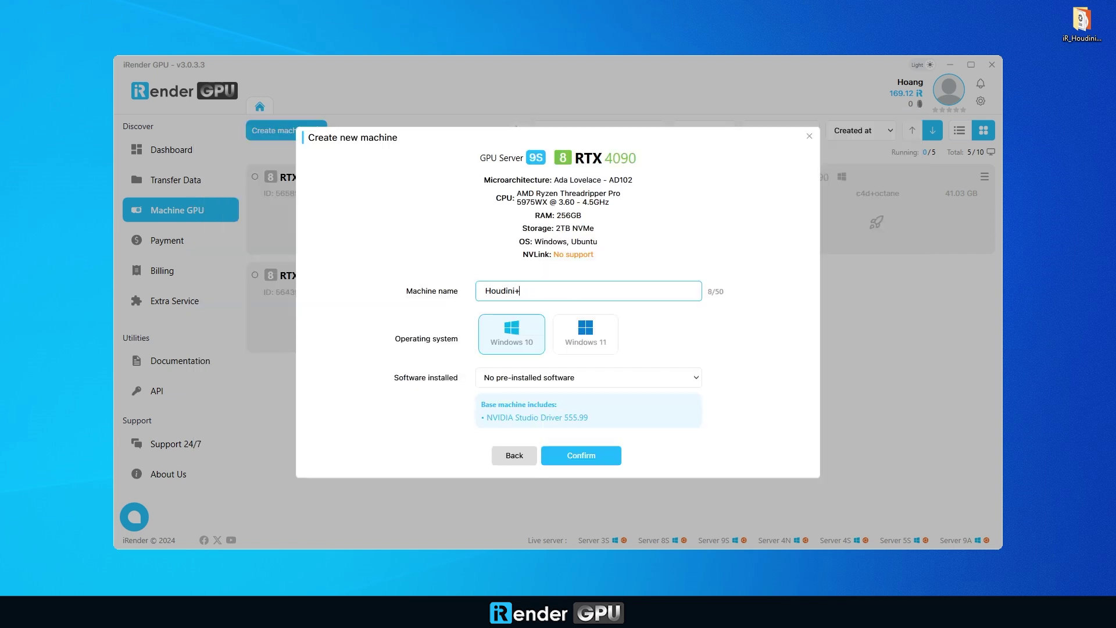
pyautogui.press('BackSpace')
pyautogui.press('BackSpace')
pyautogui.press('BackSpace')
pyautogui.press('BackSpace')
pyautogui.press('BackSpace')
pyautogui.press('BackSpace')
pyautogui.press('BackSpace')
pyautogui.press('BackSpace')
pyautogui.write('Hou')
pyautogui.click(571, 457)
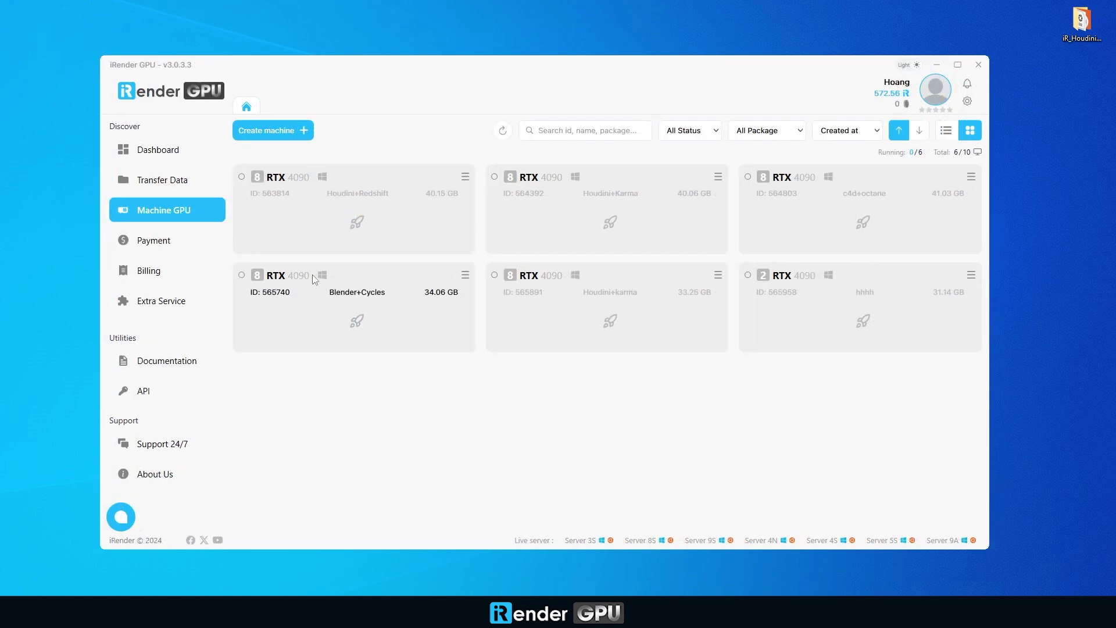
# Boot the Houdini+Redshift machine pay-as-you-go
pyautogui.click(357, 227)
pyautogui.click(561, 430)
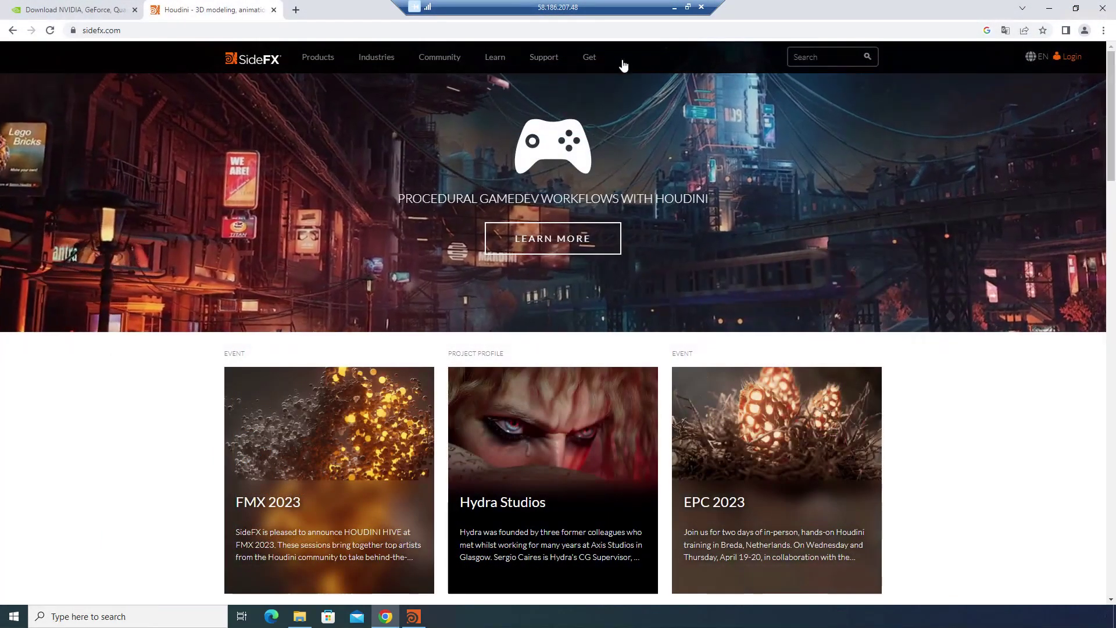
# Open SideFX's Buy Houdini page and view the Indie and Artists licence pricing
pyautogui.moveTo(593, 58)
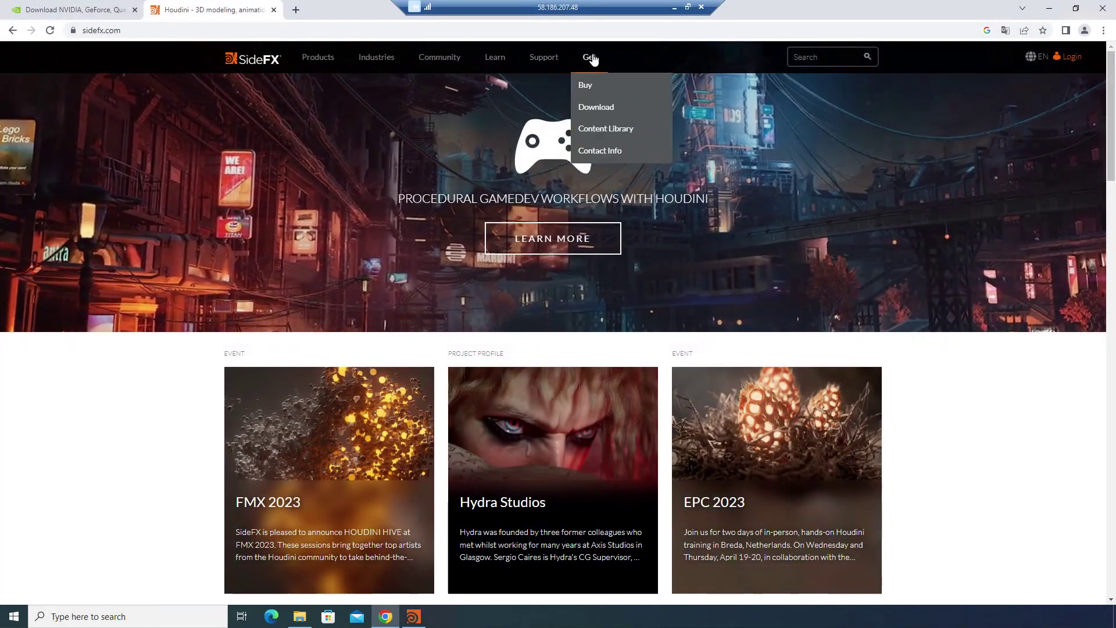
pyautogui.click(586, 86)
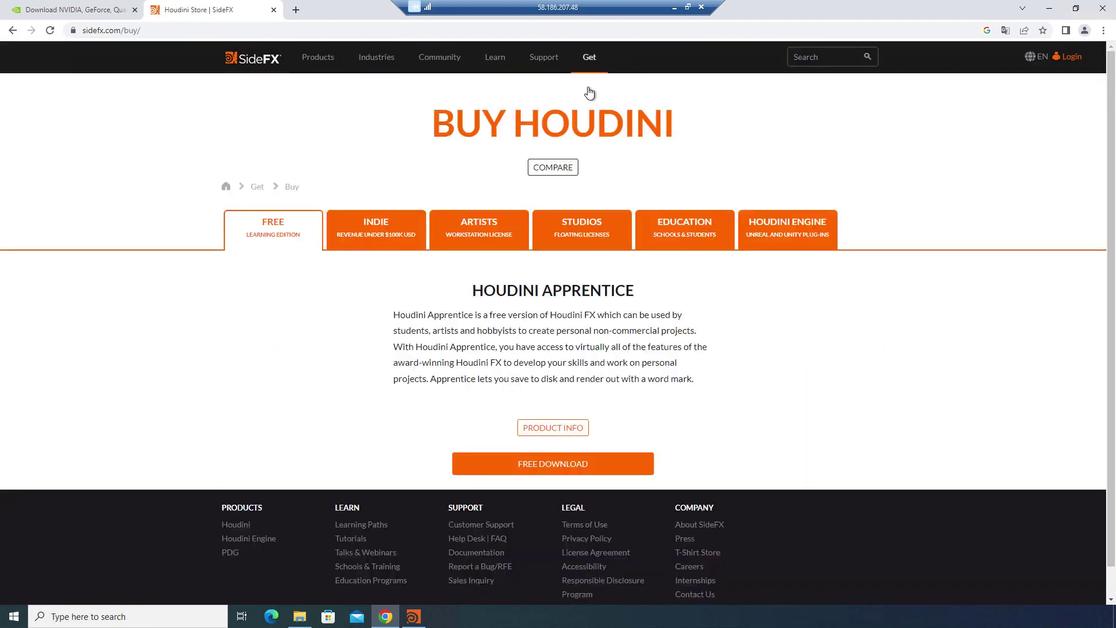
pyautogui.click(387, 225)
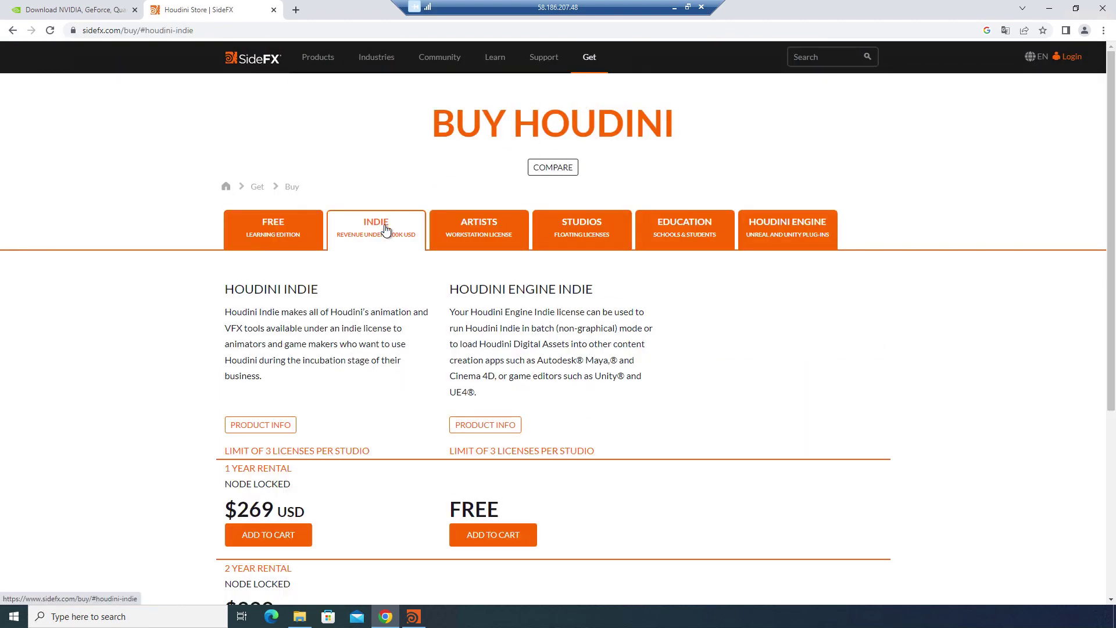
pyautogui.click(483, 249)
# Copy the iR_Houdini_Redshift folder from INPUT (Z:) onto the remote desktop
pyautogui.rightClick(210, 135)
pyautogui.rightClick(267, 176)
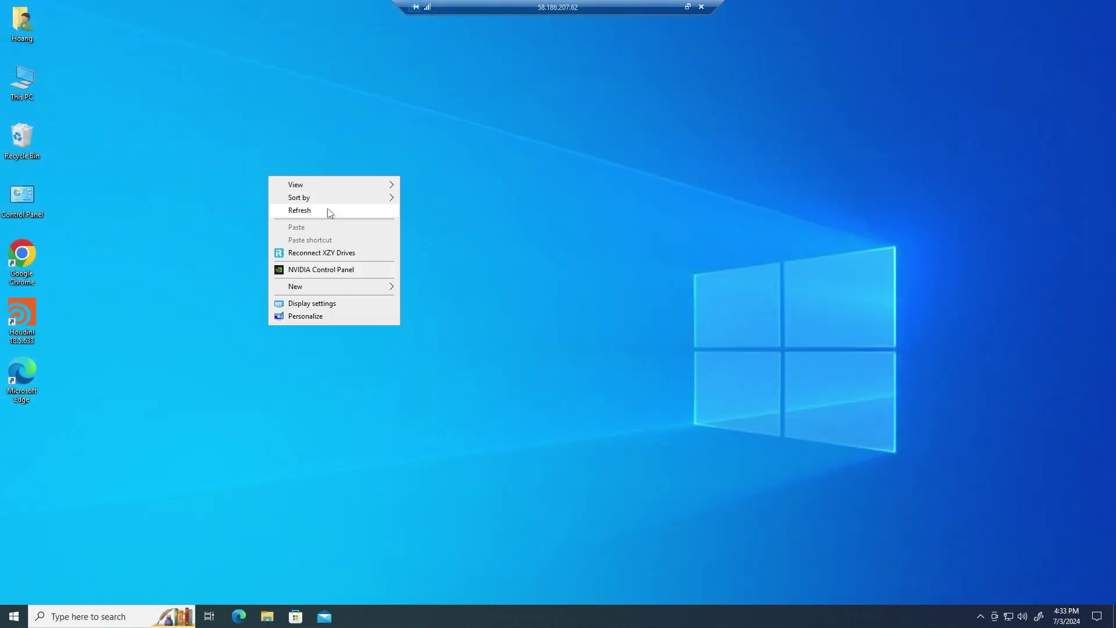
pyautogui.doubleClick(22, 82)
pyautogui.doubleClick(674, 300)
pyautogui.moveTo(387, 135); pyautogui.dragTo(71, 41)
pyautogui.click(580, 312)
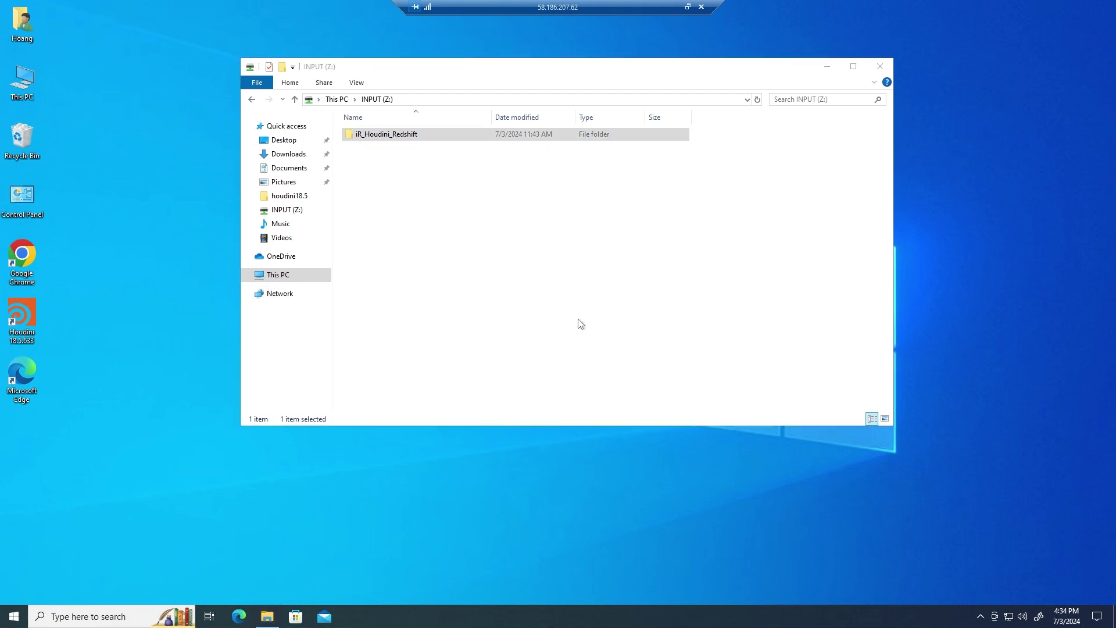
# Open iR_Houdini_Redshift.hip from the desktop project folder in Houdini
pyautogui.click(878, 68)
pyautogui.doubleClick(67, 26)
pyautogui.doubleClick(409, 145)
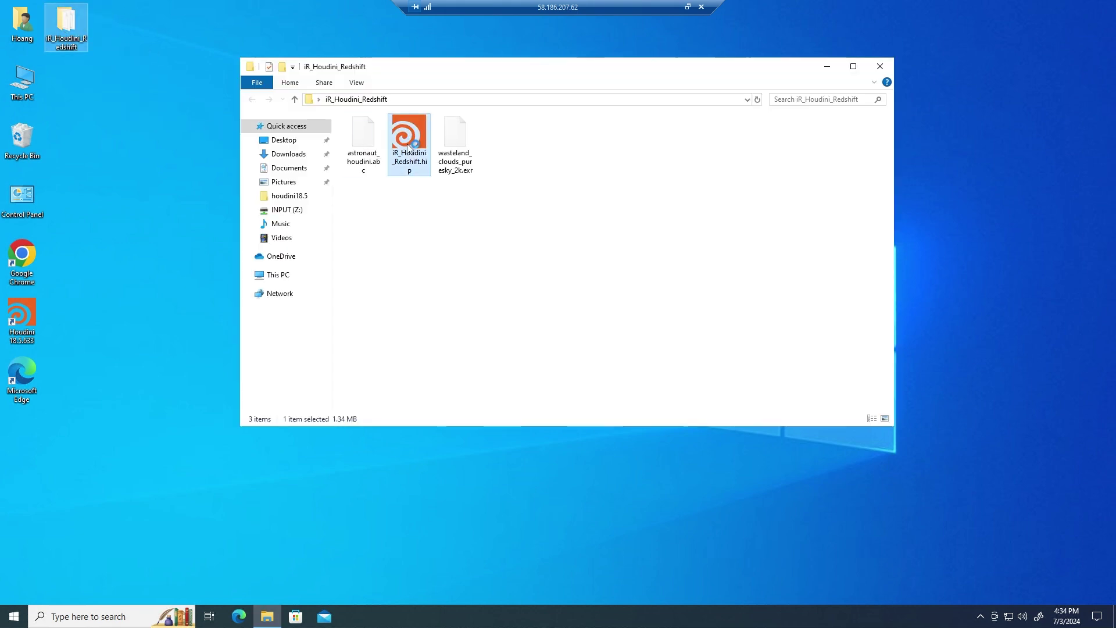
# Widen the viewport, select Redshift_ROP, and display the /obj/ropnet1 network
pyautogui.click(880, 66)
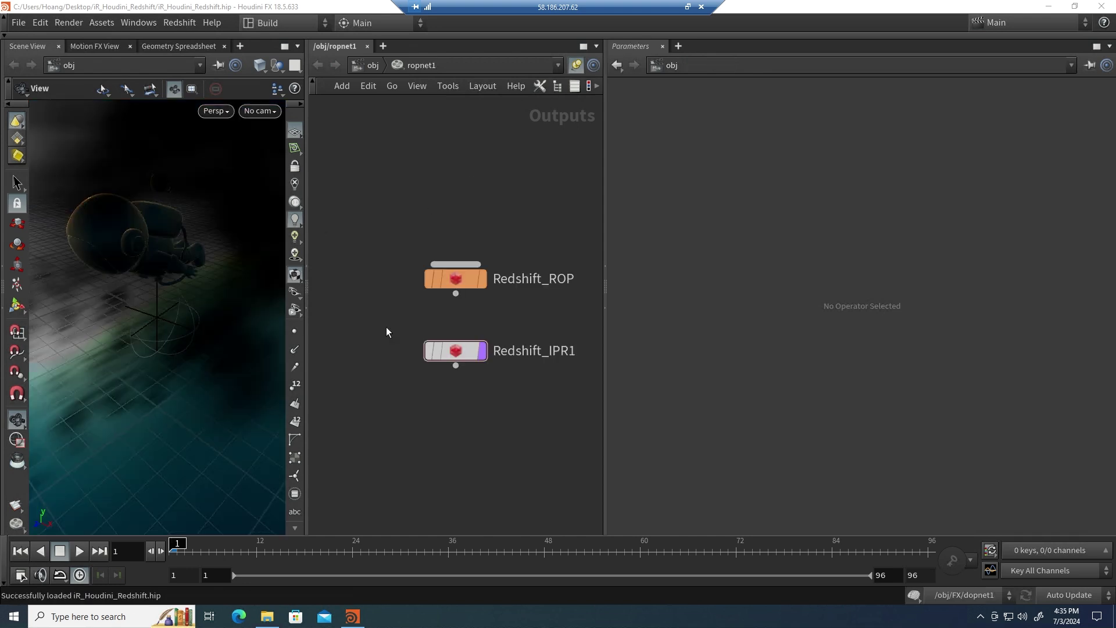
pyautogui.moveTo(306, 200); pyautogui.dragTo(579, 201)
pyautogui.click(715, 278)
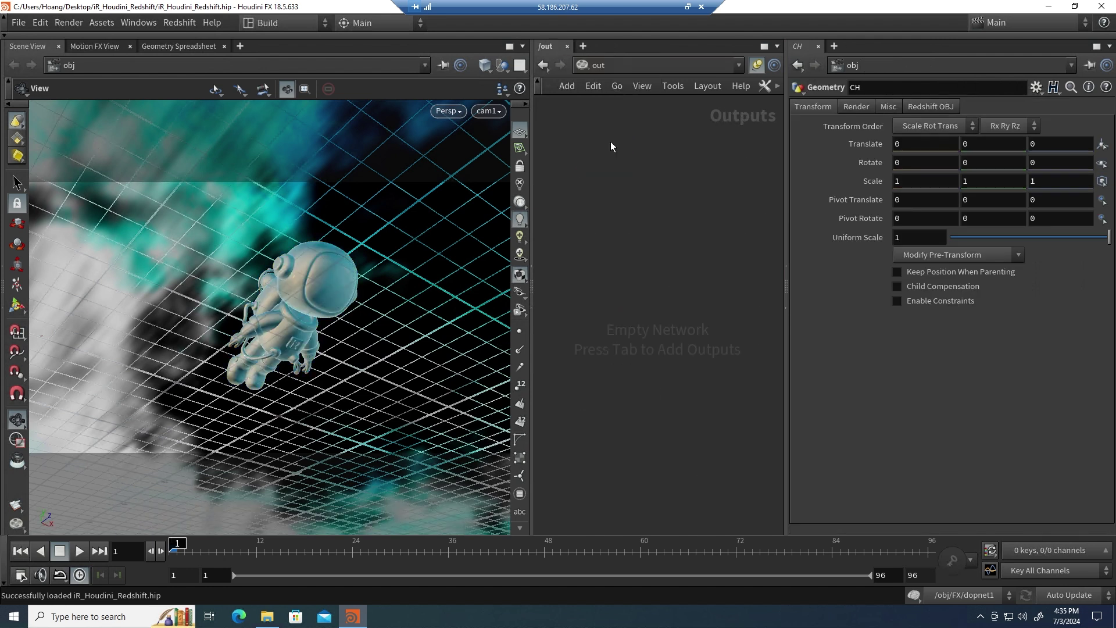
pyautogui.click(599, 65)
pyautogui.click(630, 137)
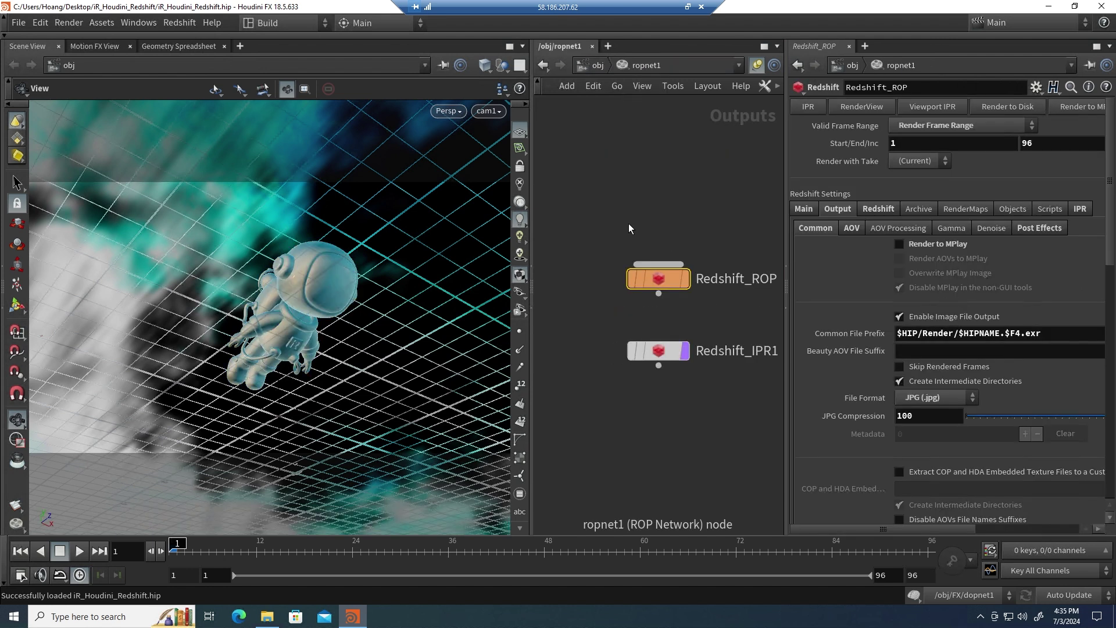
# Render Redshift_ROP to disk, producing 96 iR_Houdini_Redshift JPG frames in Render
pyautogui.click(1008, 107)
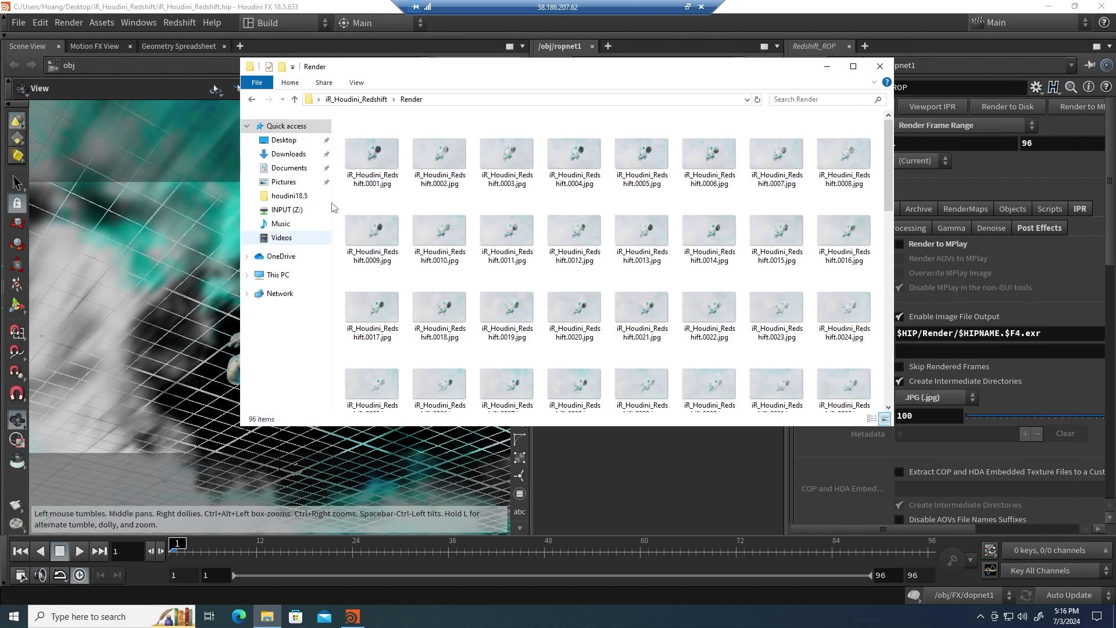
# Close the Render folder window and quit Houdini without saving
pyautogui.hotkey('alt', 'F4')
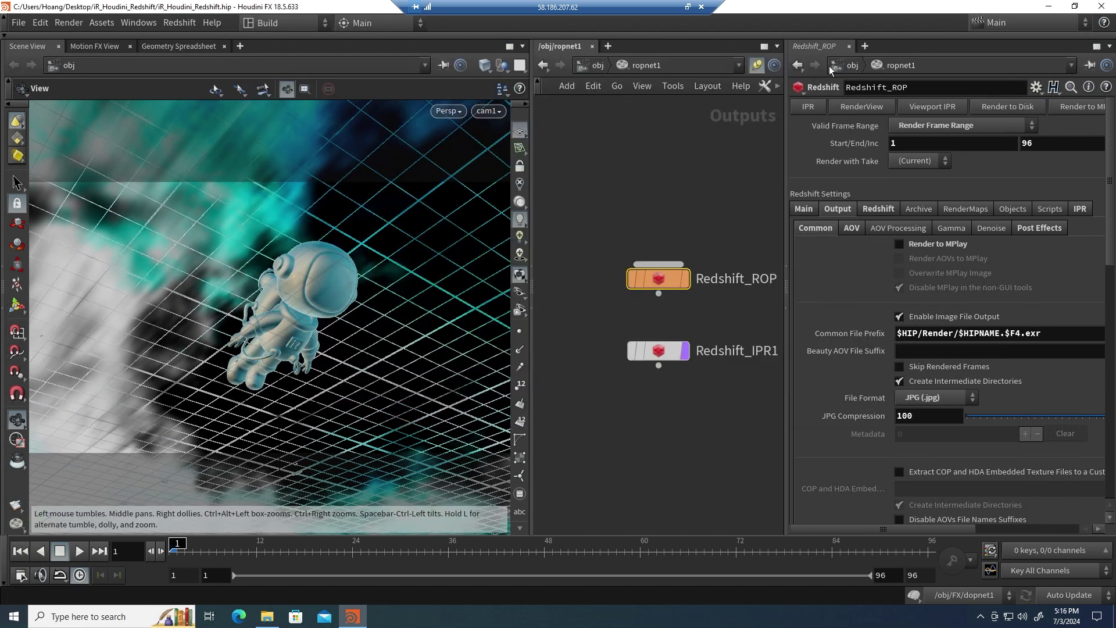
pyautogui.hotkey('alt', 'F4')
pyautogui.press('Return')
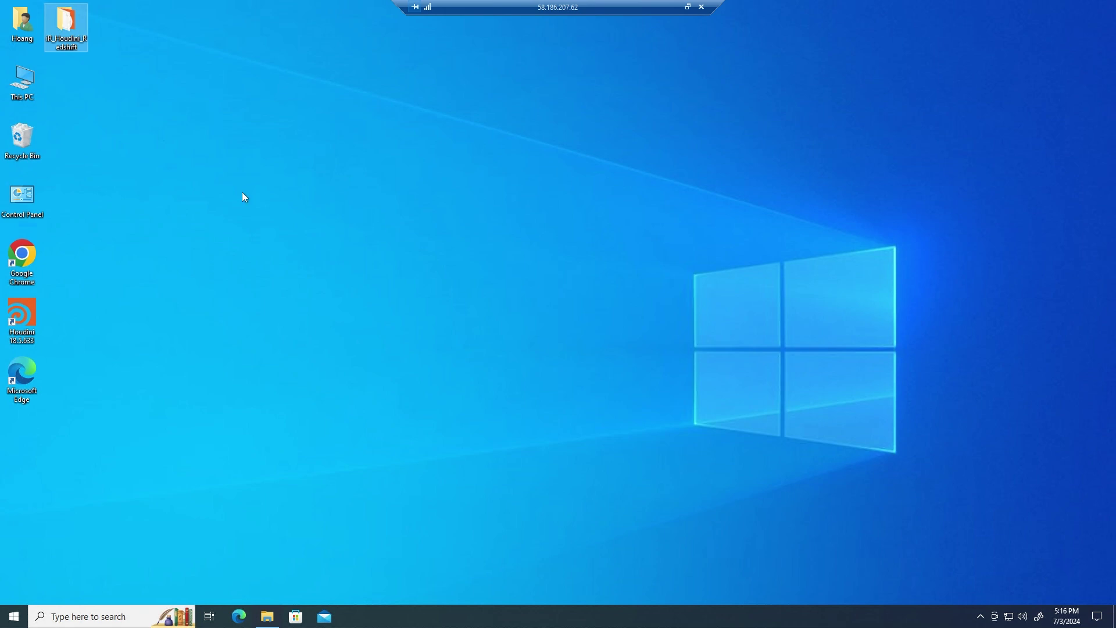
# Open OUTPUT (Y:) and place the iR_Houdini_Redshift project folder window beside it
pyautogui.doubleClick(23, 81)
pyautogui.doubleClick(661, 319)
pyautogui.moveTo(266, 621)
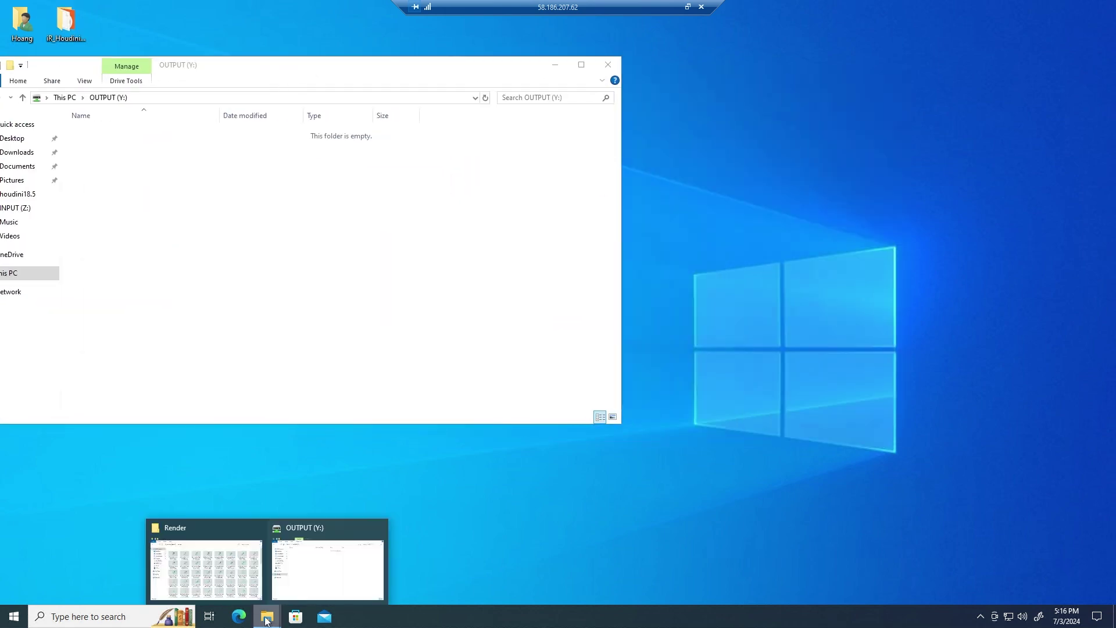
pyautogui.click(206, 563)
pyautogui.moveTo(465, 71); pyautogui.dragTo(690, 59)
pyautogui.click(582, 91)
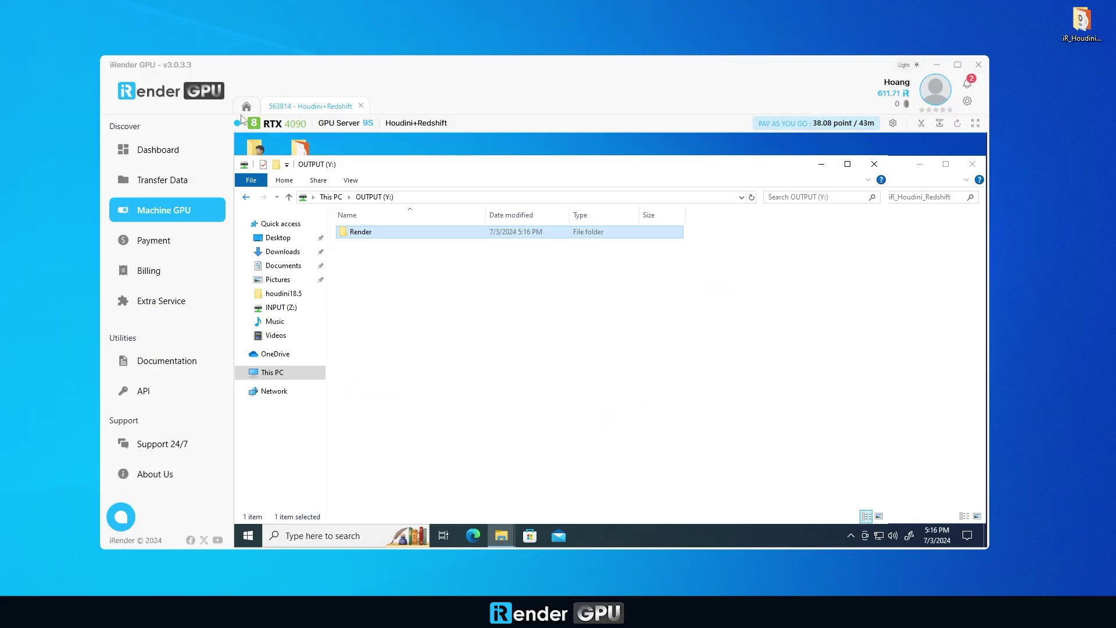
# Move the Render folder into OUTPUT (Y:), confirm it in storage, and close the machine session
pyautogui.click(163, 180)
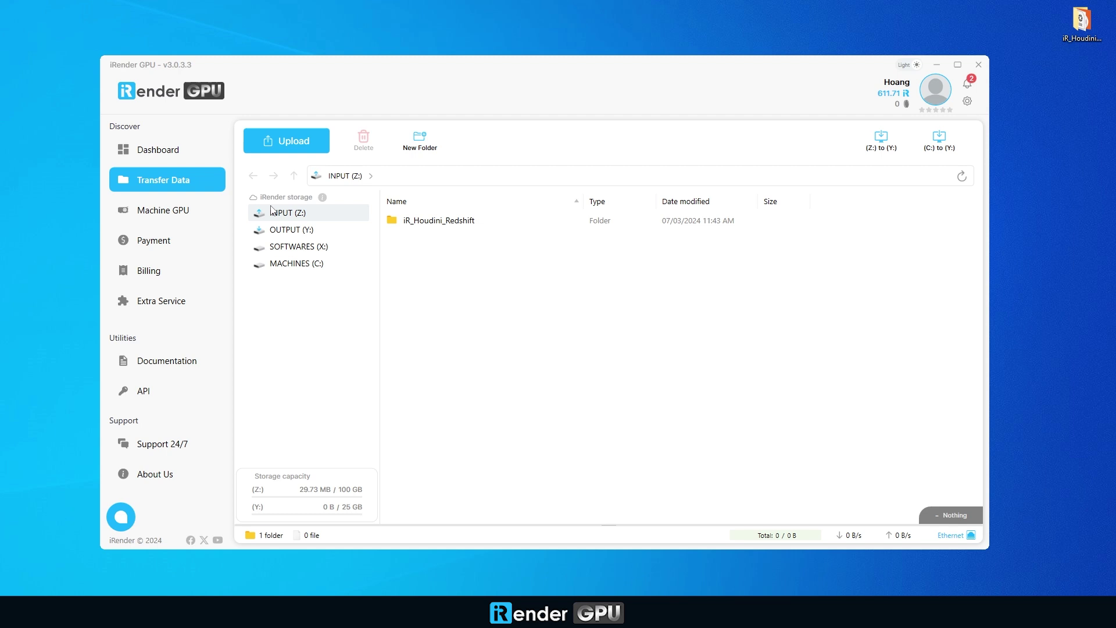
pyautogui.click(288, 229)
pyautogui.click(416, 220)
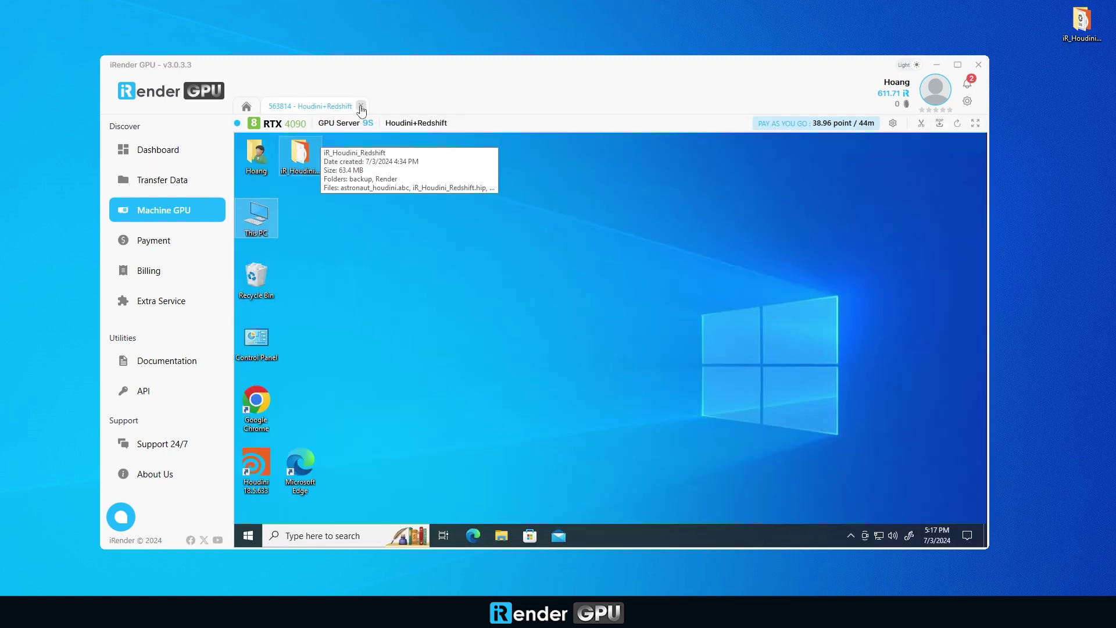
pyautogui.click(360, 106)
# Shut down the Houdini+Redshift server from its card, confirming the Shutdown prompt
pyautogui.click(428, 224)
pyautogui.click(543, 456)
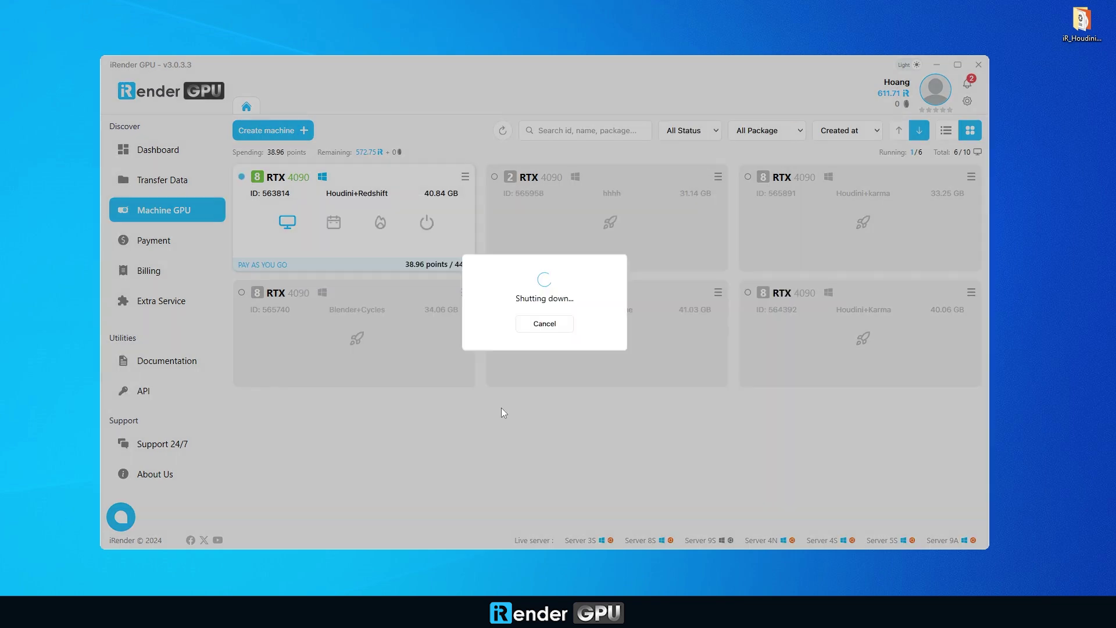